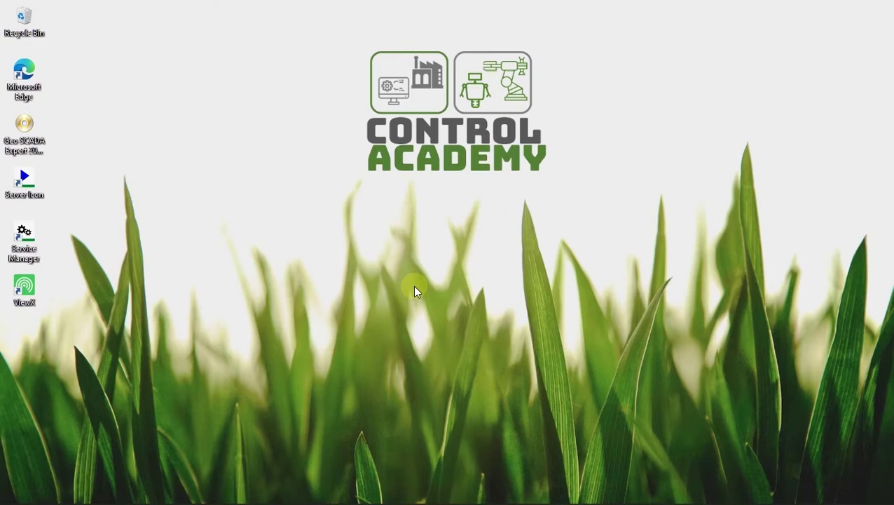
Restore the ViewX window and expand ControlAcademy Training, Reservoir and Pump1 in the Database tree
mouse_move(360, 500)
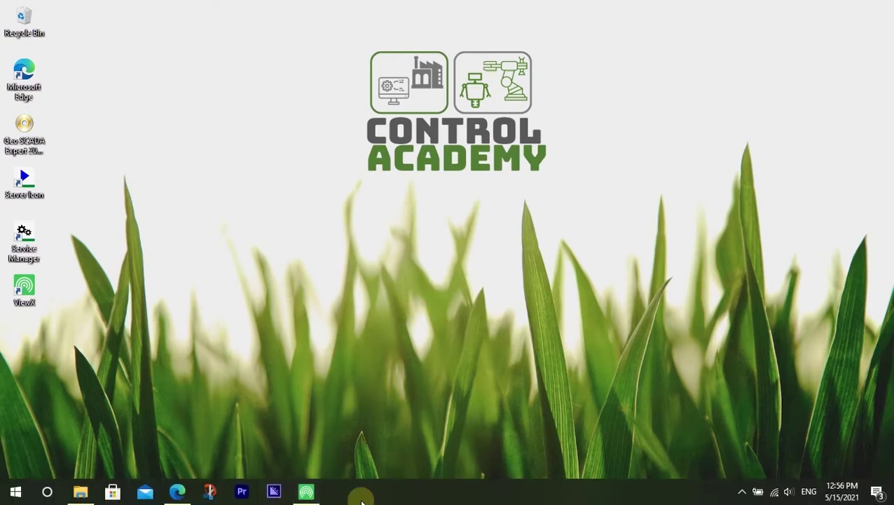
left_click(307, 491)
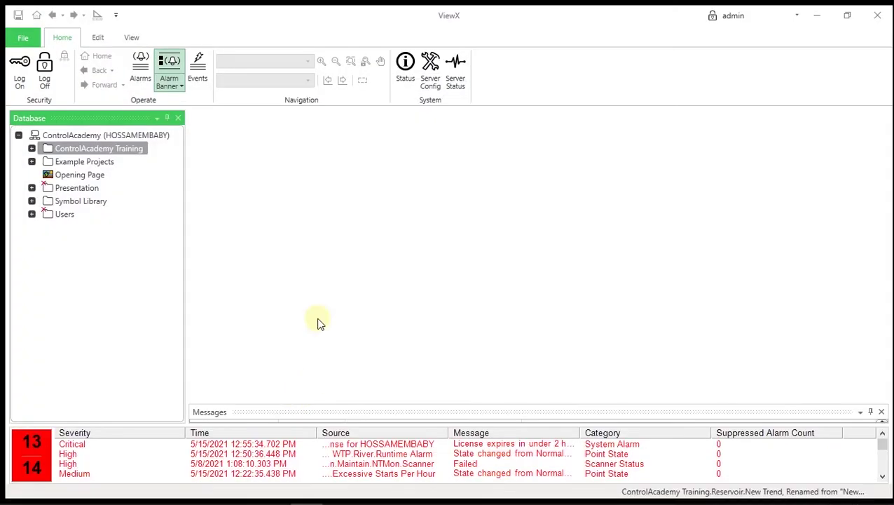
left_click(31, 148)
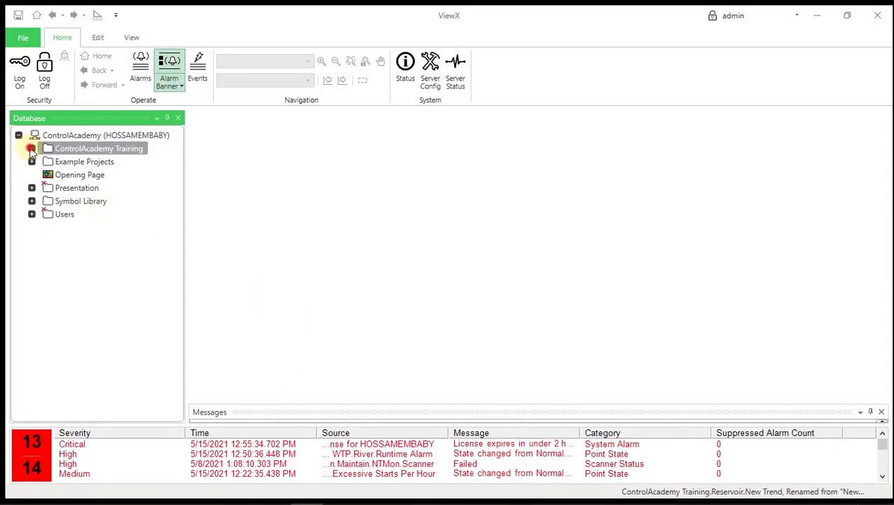
left_click(31, 149)
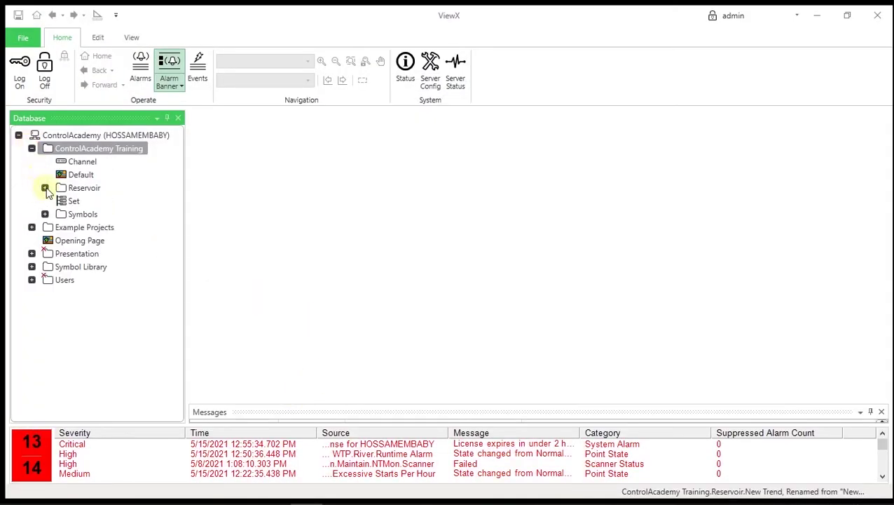
left_click(44, 188)
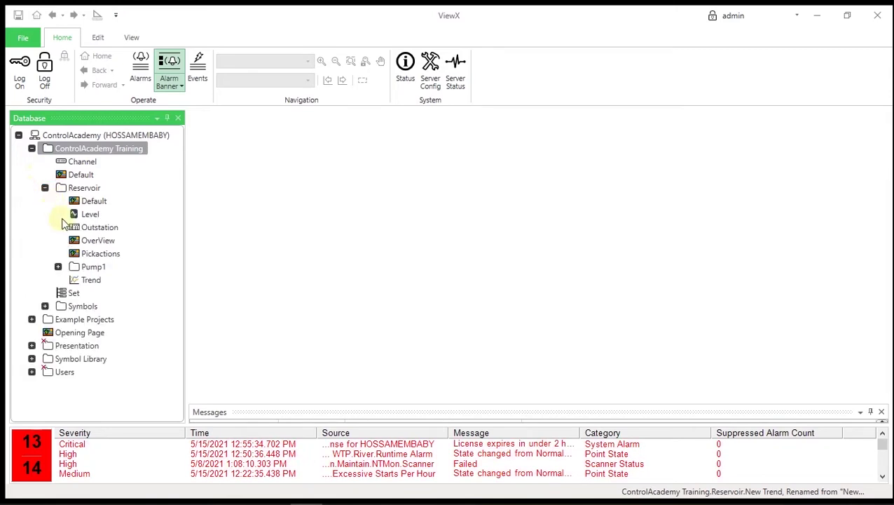
left_click(58, 267)
Open Pump1's Running point properties and view its Historic settings
left_click(103, 295)
left_click(103, 294)
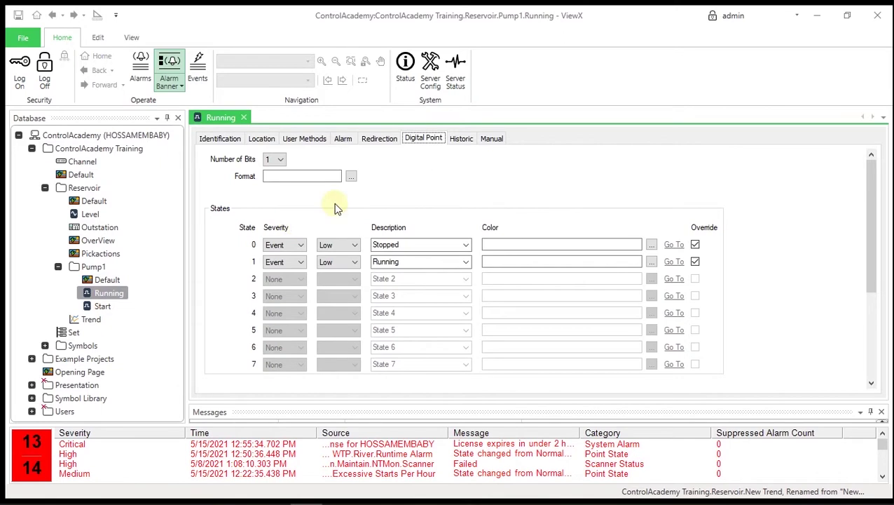
left_click(463, 146)
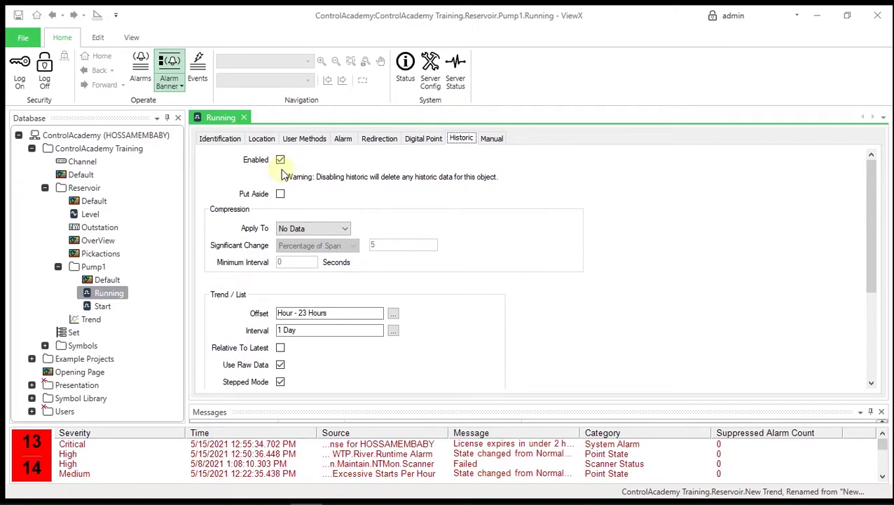
mouse_move(133, 499)
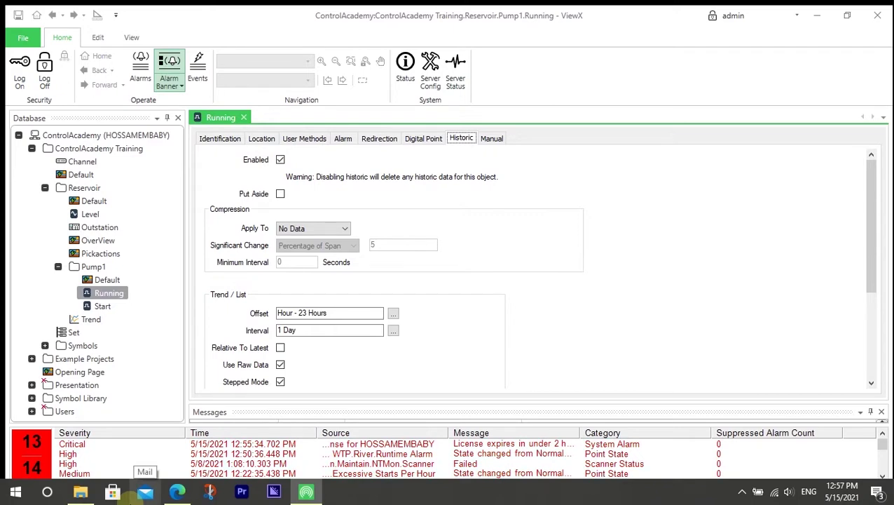
Create a new group named 'Trends' under Pump1
right_click(93, 266)
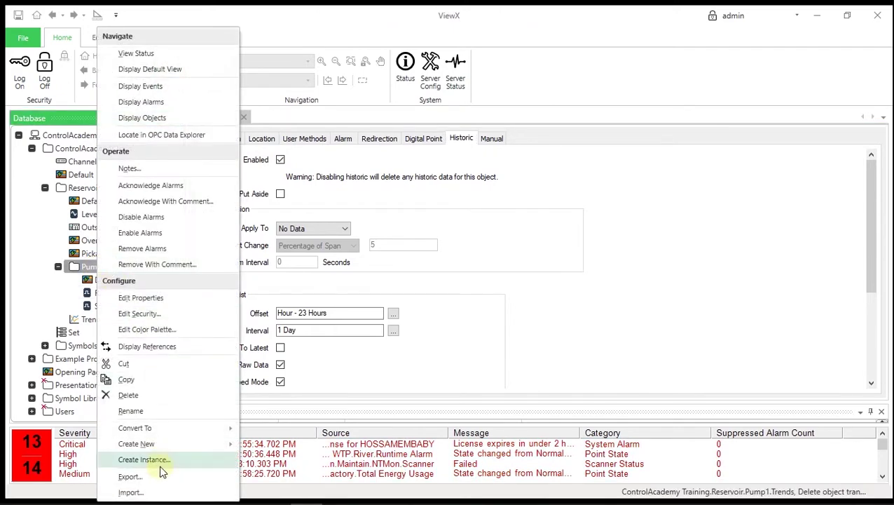
mouse_move(166, 443)
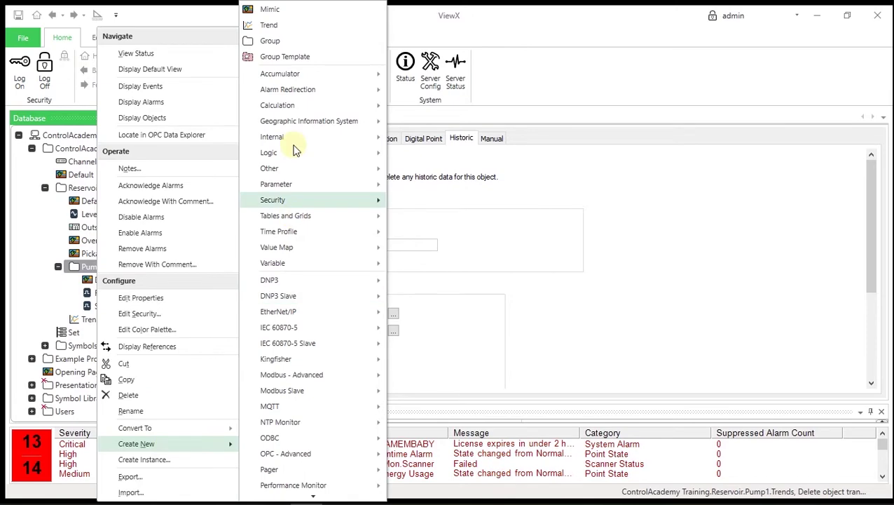
left_click(296, 43)
type("Trends")
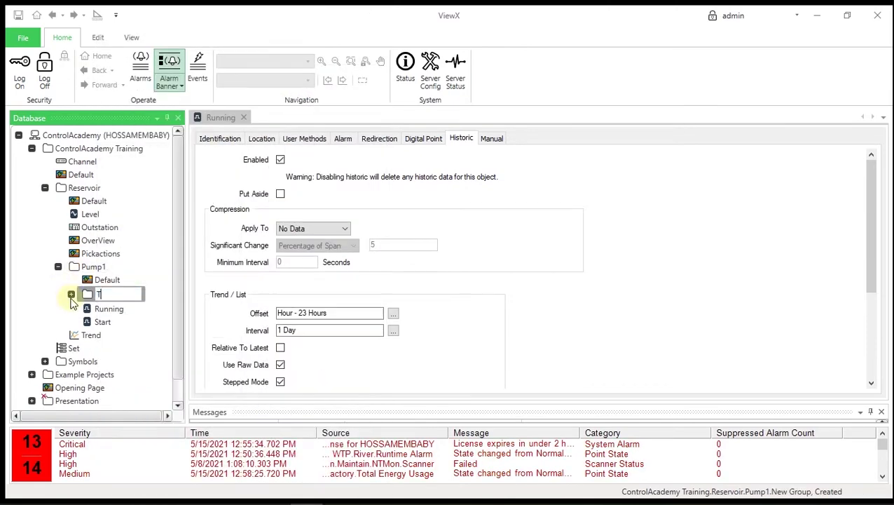
key("Return")
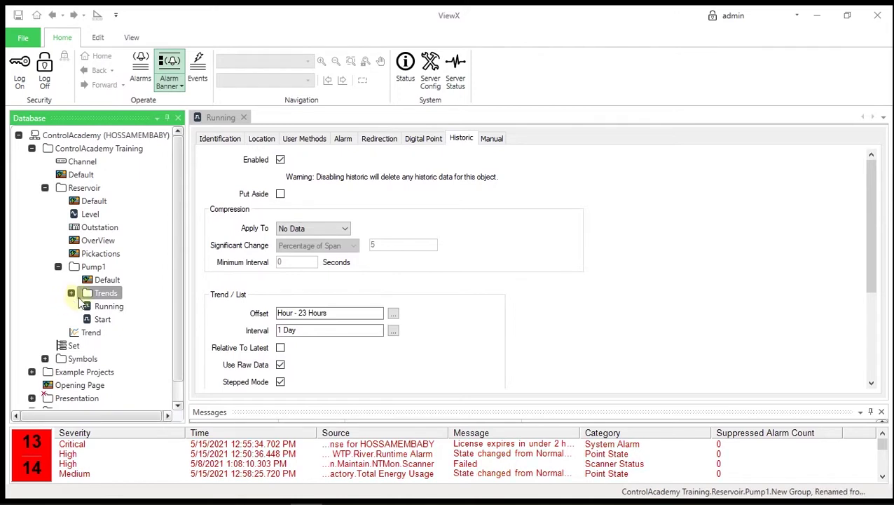
Create a new trend named 'Pump' inside the Trends group
left_click(71, 293)
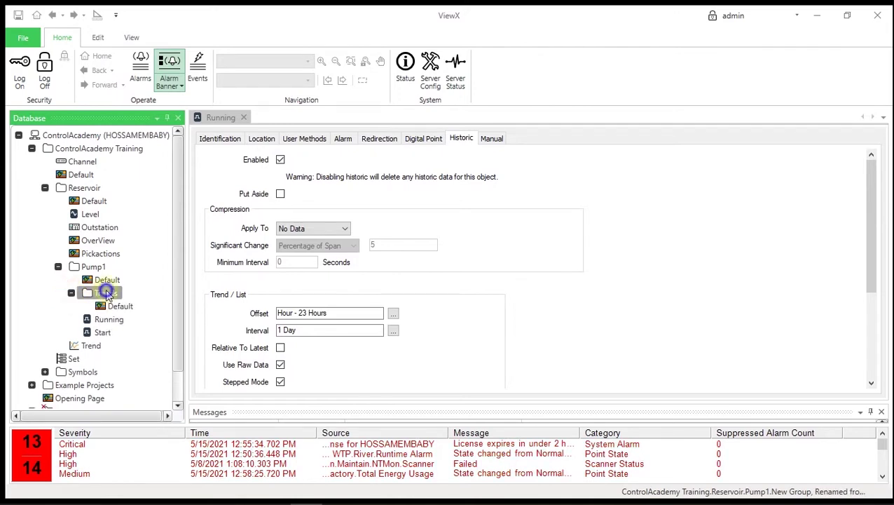
right_click(105, 293)
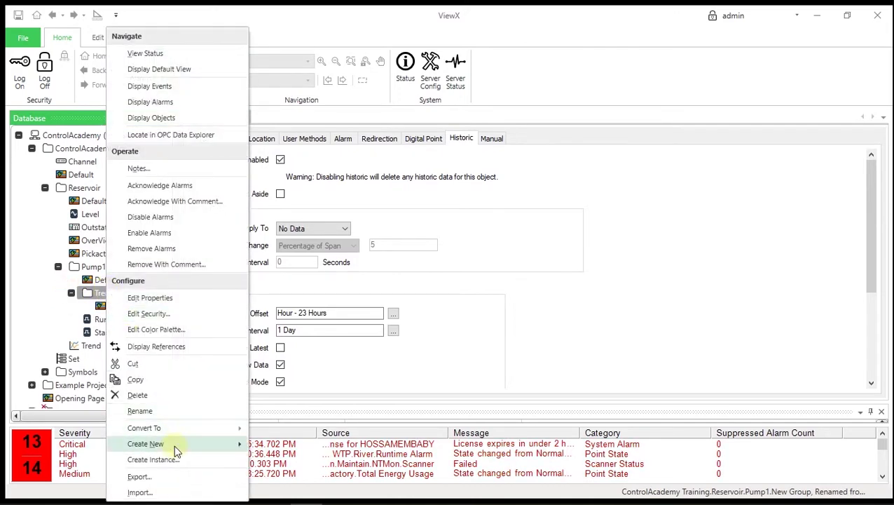
mouse_move(211, 443)
left_click(315, 30)
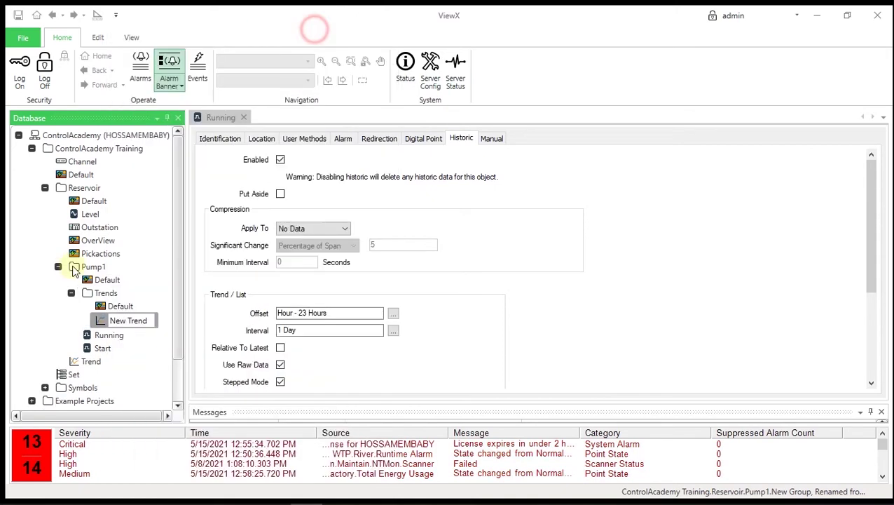
type("Pump")
key("Return")
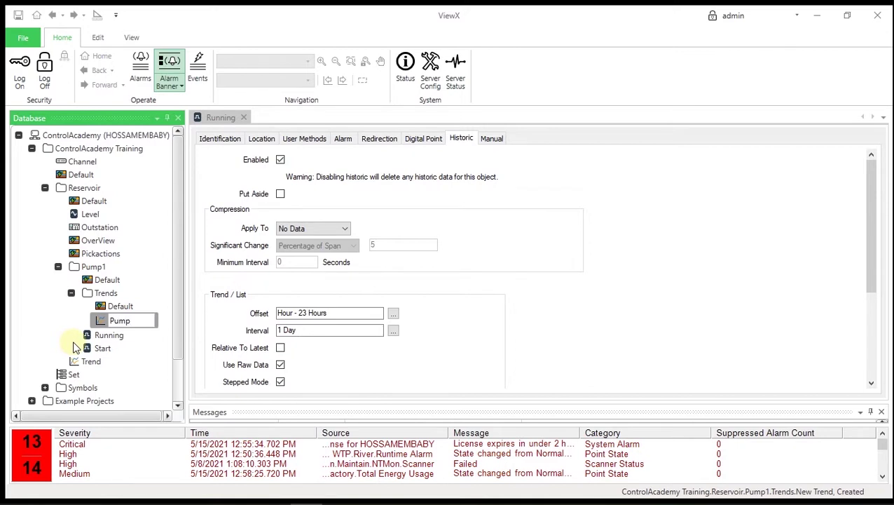
Open the Pump trend and add Pump1's Running point as a Current Trace
double_click(118, 320)
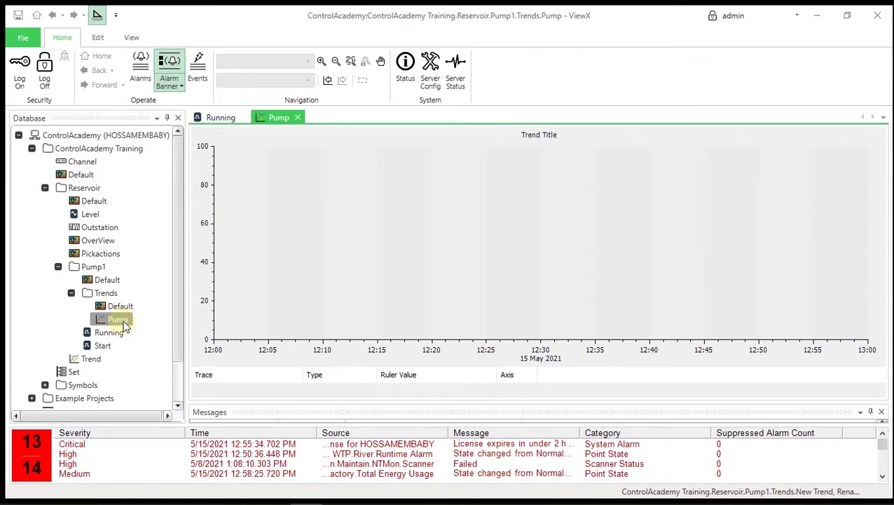
mouse_move(109, 340)
left_mouse_down()
mouse_move(290, 301)
mouse_move(392, 238)
left_mouse_up()
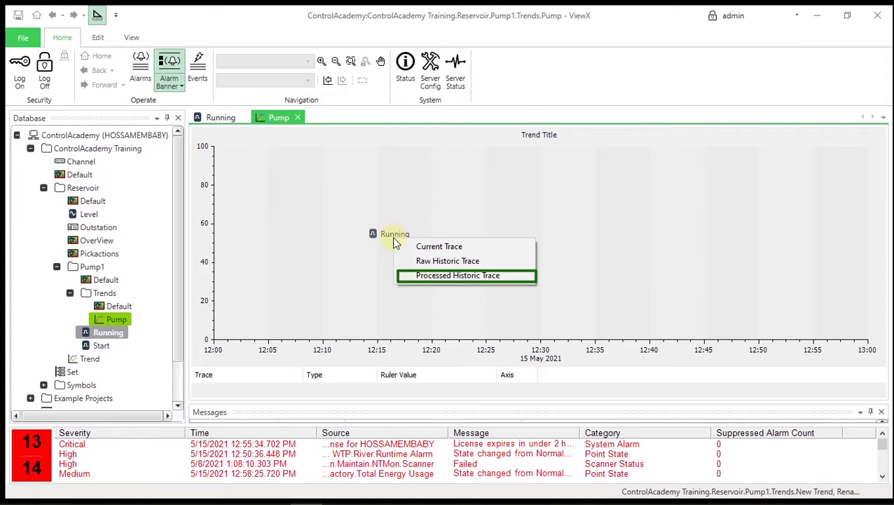
left_click(443, 248)
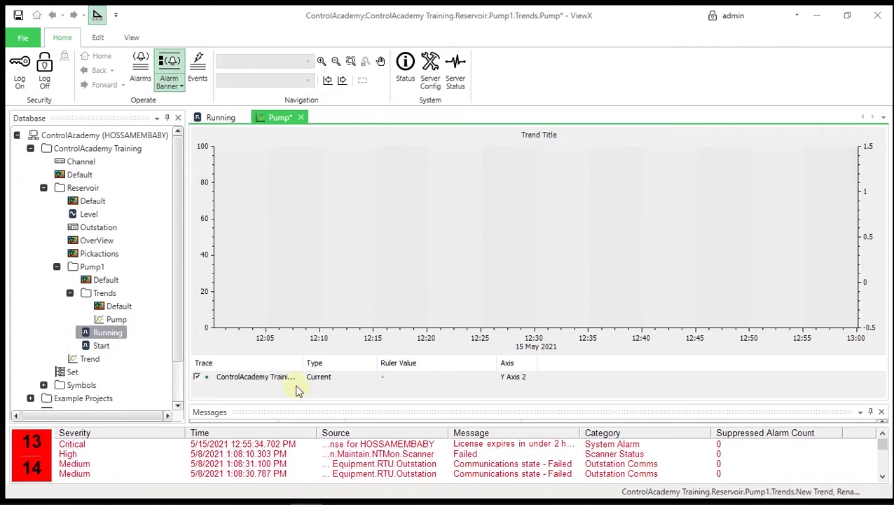
Set the Running trace's style to Step Last in the trace editor
right_click(260, 380)
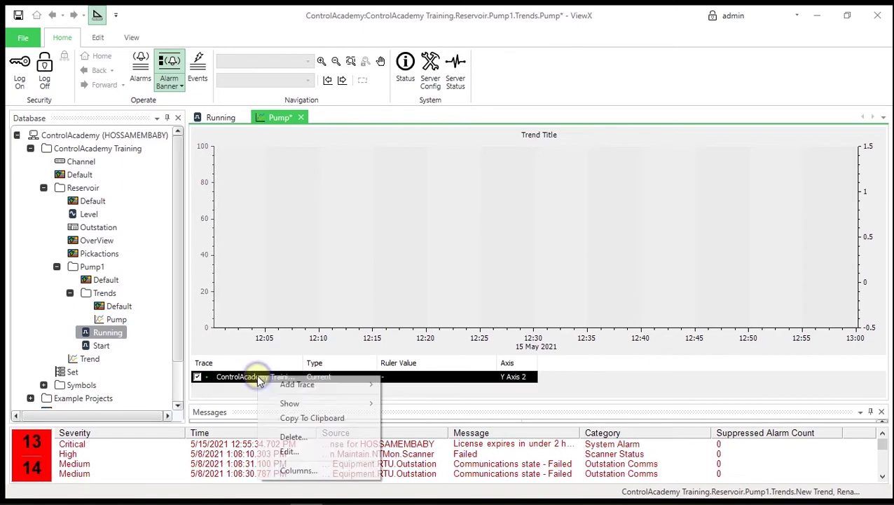
left_click(289, 450)
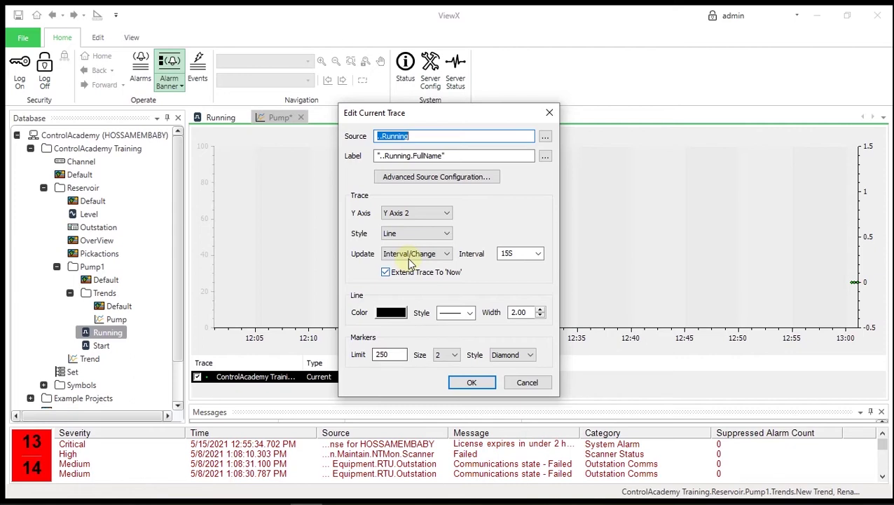
left_click(423, 234)
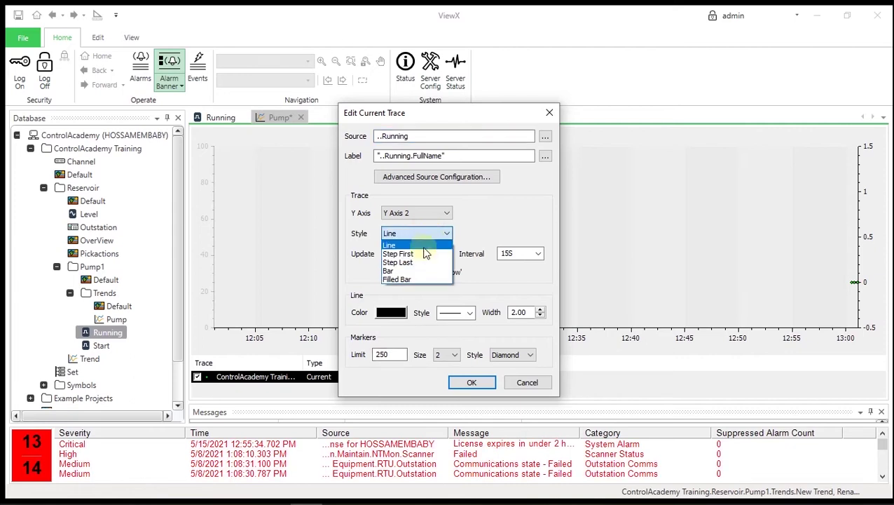
left_click(423, 262)
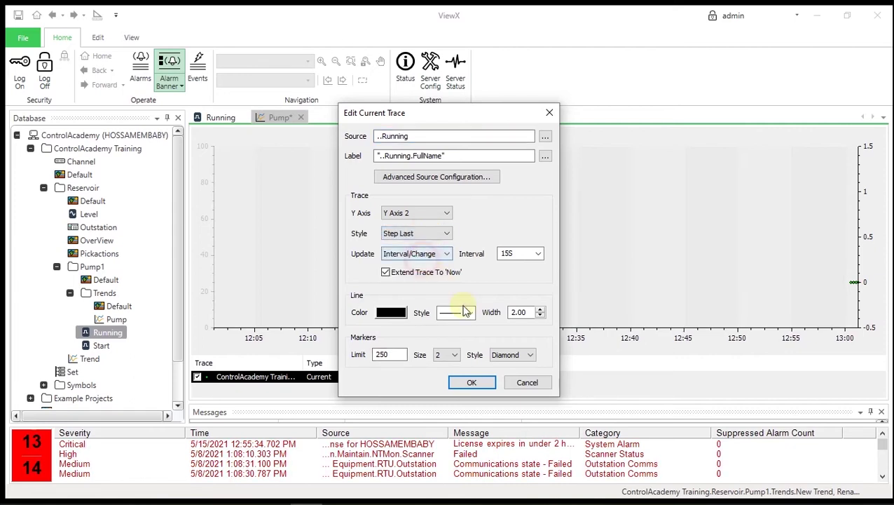
left_click(483, 387)
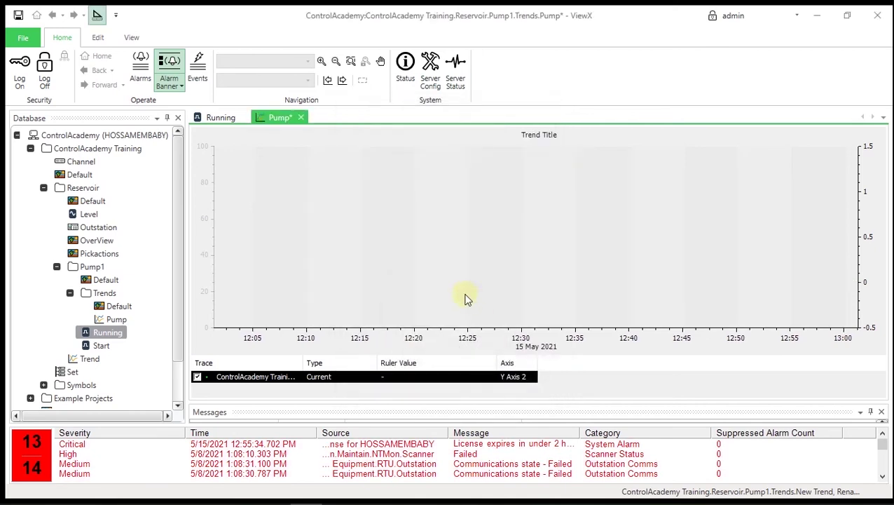
Override Pump1's Running point to Running and confirm the override
right_click(116, 338)
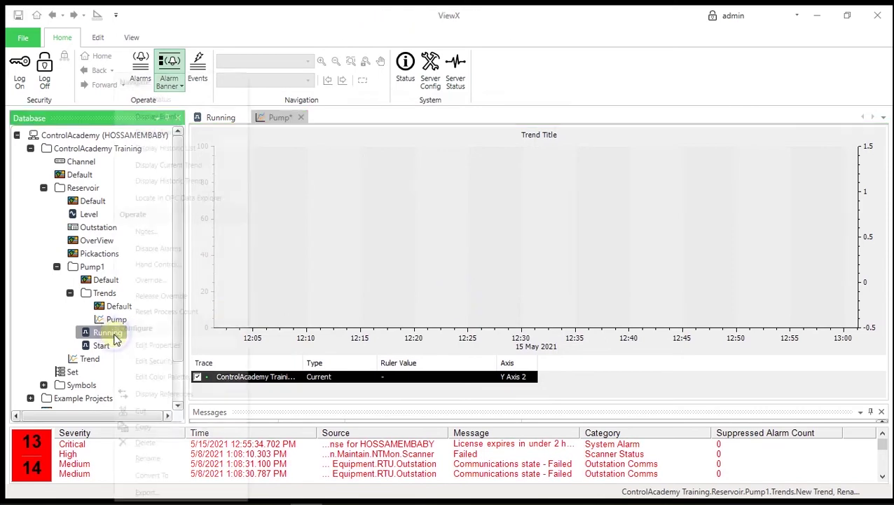
left_click(151, 280)
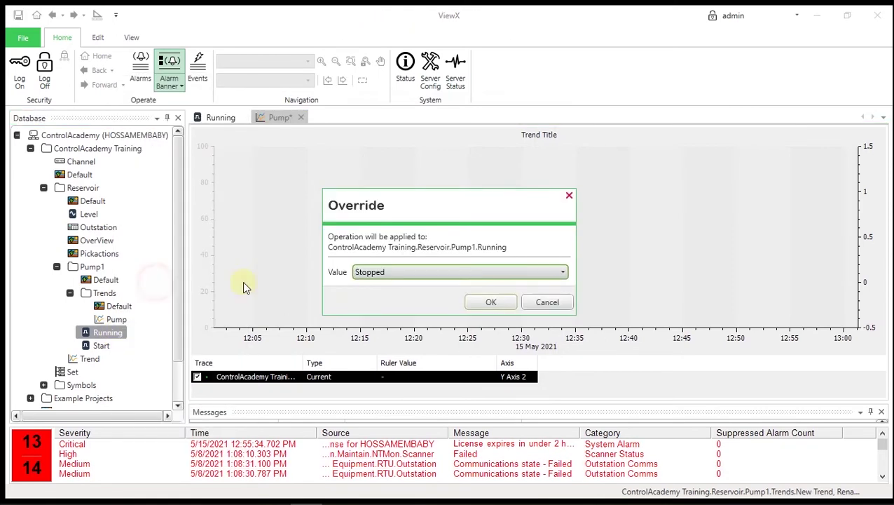
left_click(518, 274)
left_click(443, 309)
left_click(500, 307)
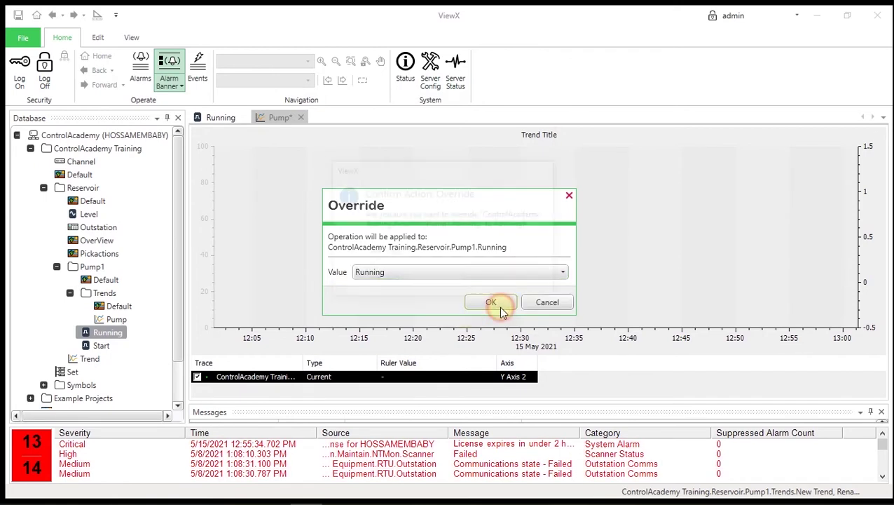
left_click(433, 254)
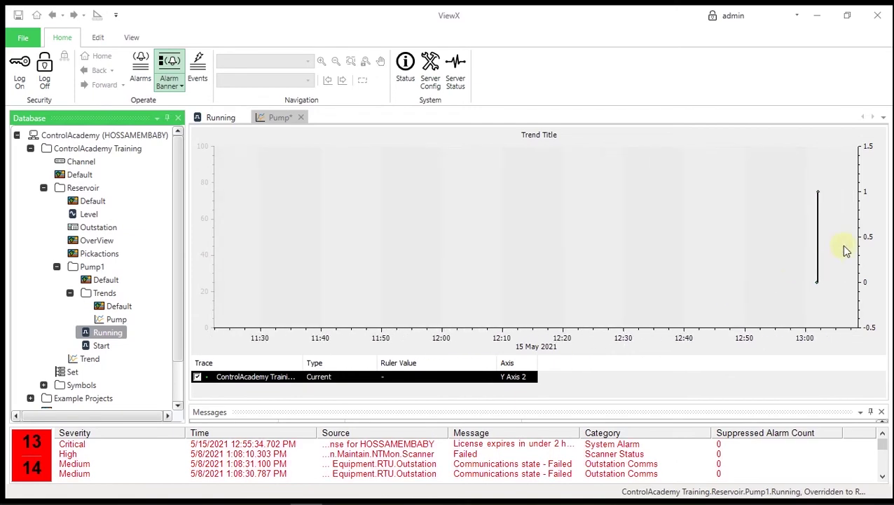
Override the Running point to Stopped and zoom the Pump trend's time axis
right_click(109, 337)
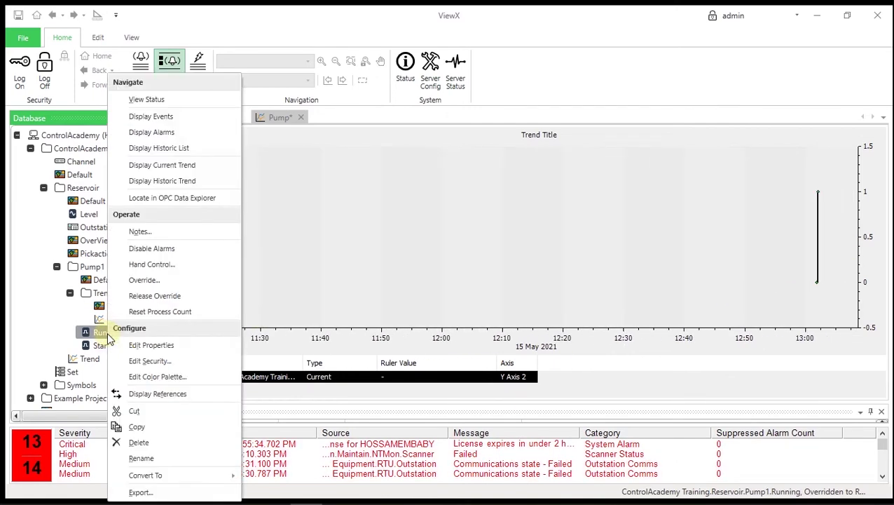
left_click(160, 280)
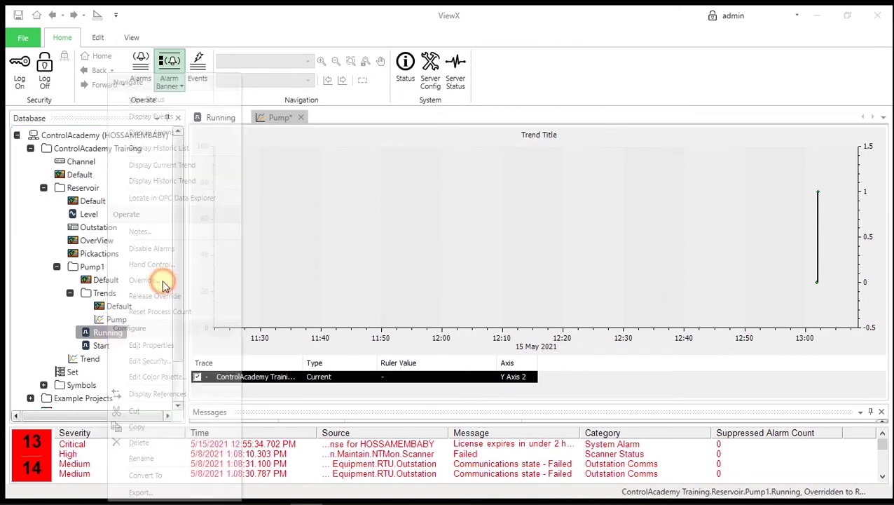
left_click(401, 272)
left_click(391, 291)
left_click(485, 302)
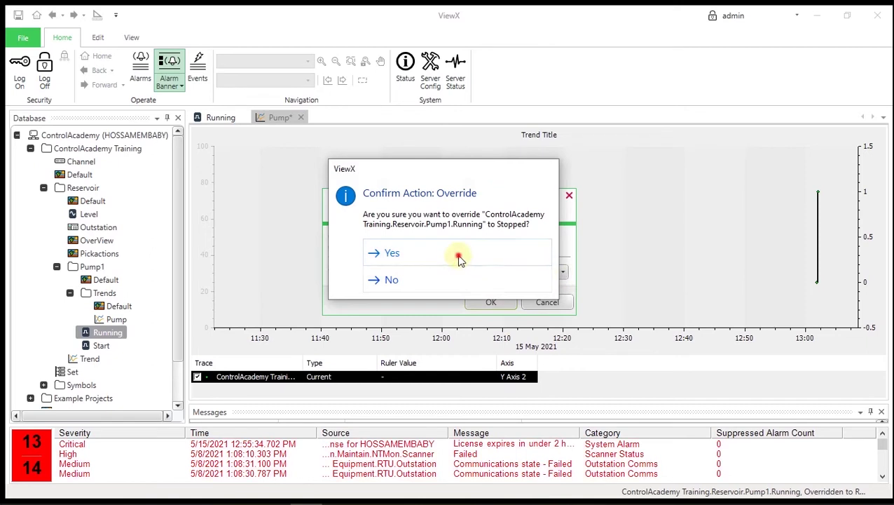
left_click(459, 259)
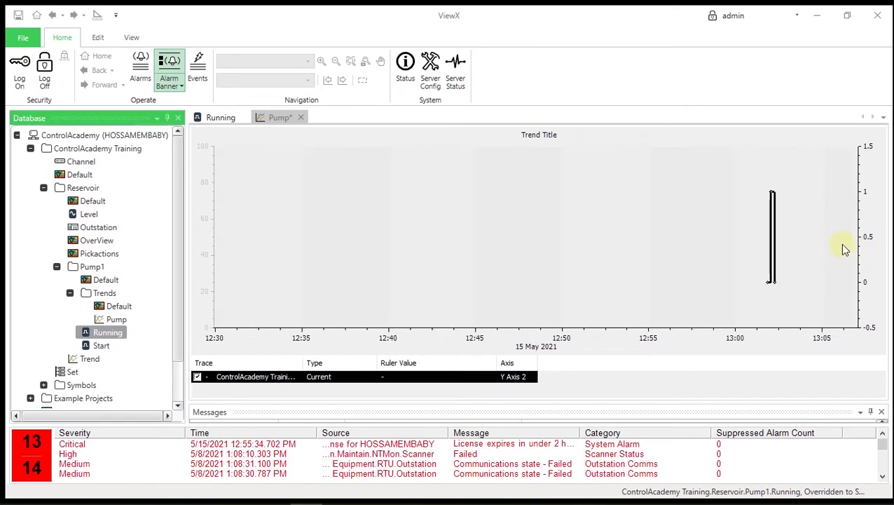
scroll(650, 240, "up", 5)
scroll(690, 256, "up", 3)
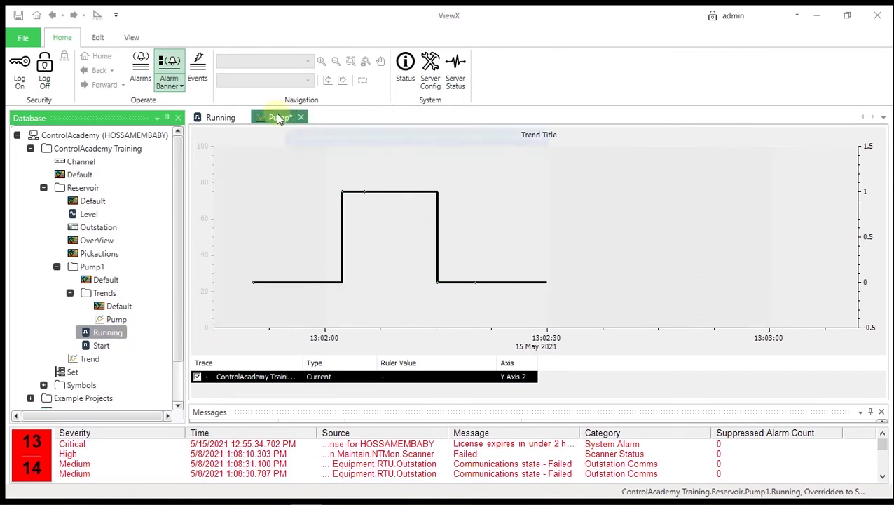
left_click(287, 158)
Save and close the Pump trend
left_click(18, 15)
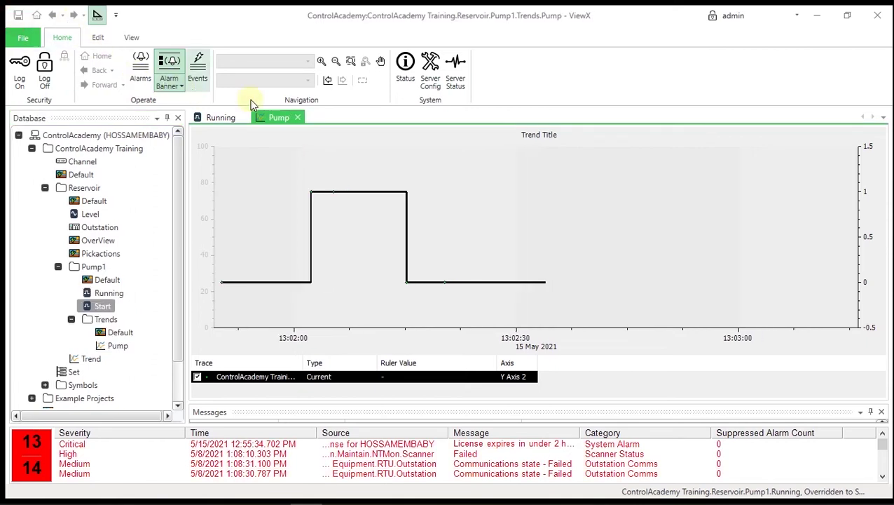
left_click(297, 118)
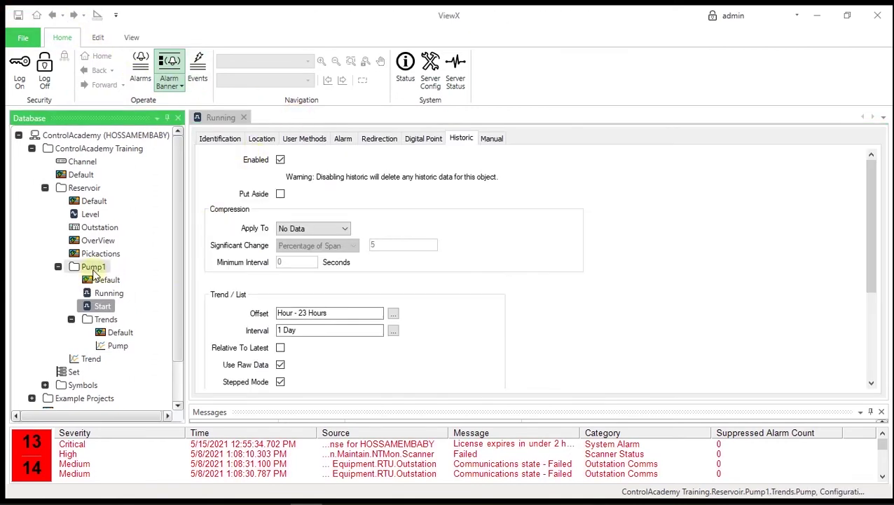
right_click(92, 270)
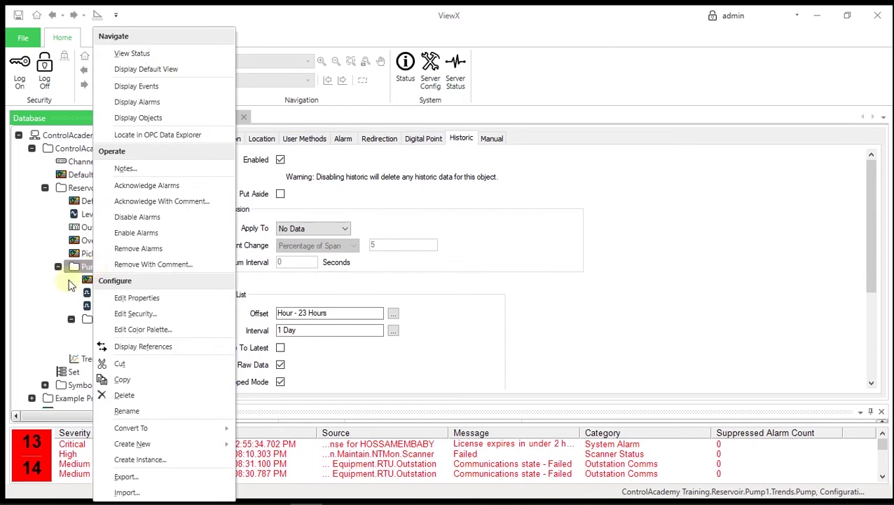
left_click(69, 280)
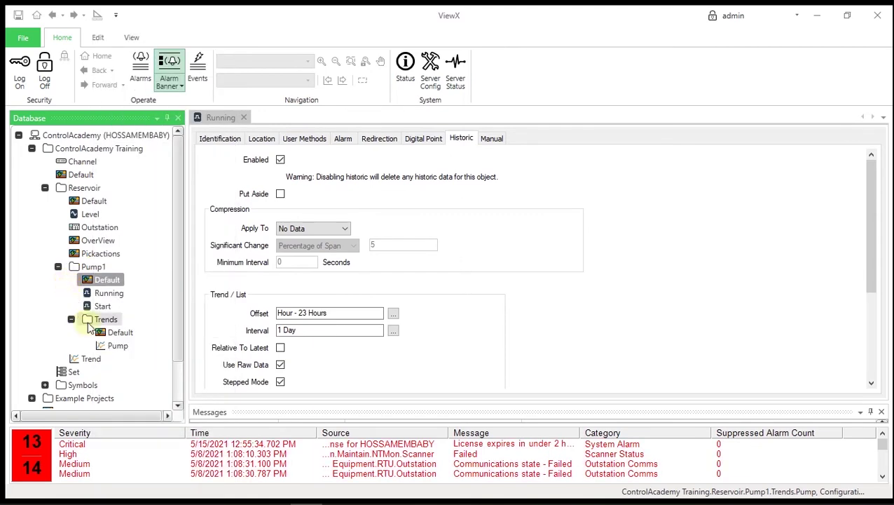
Create a new trend named 'Level Trend' in Pump1's Trends group
right_click(91, 323)
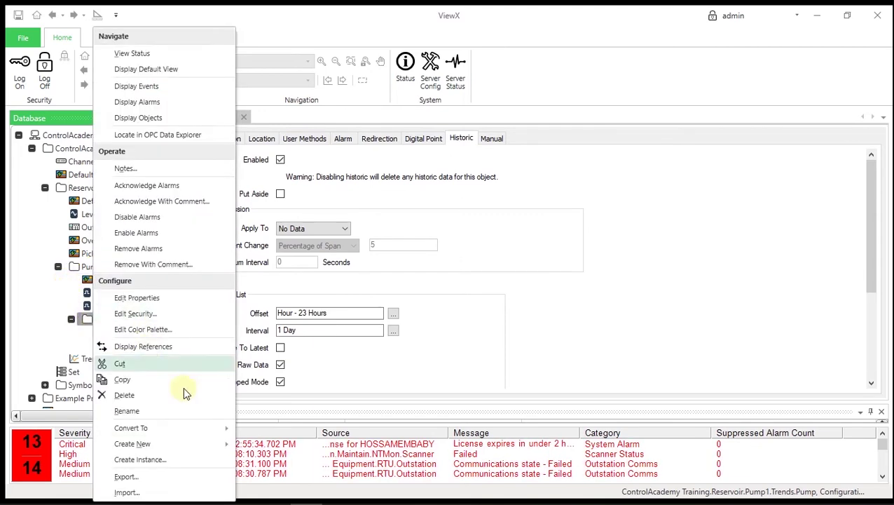
mouse_move(183, 442)
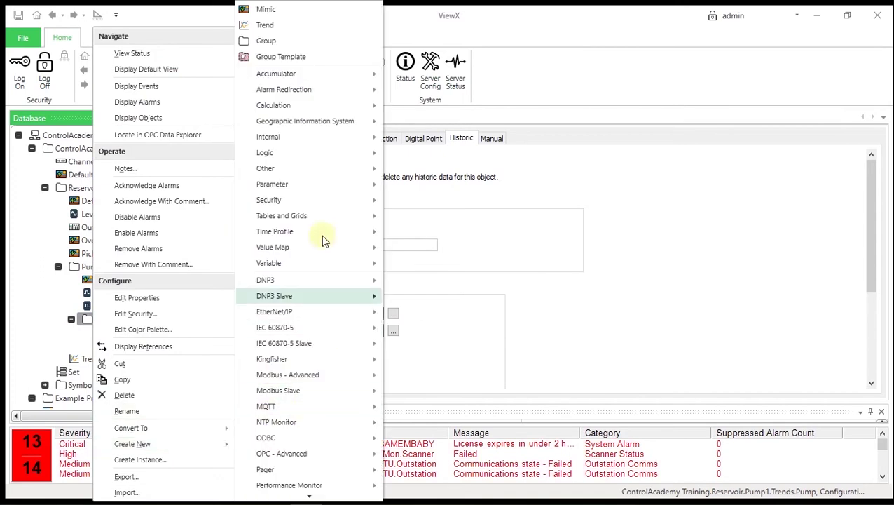
left_click(267, 25)
type("Level Trend")
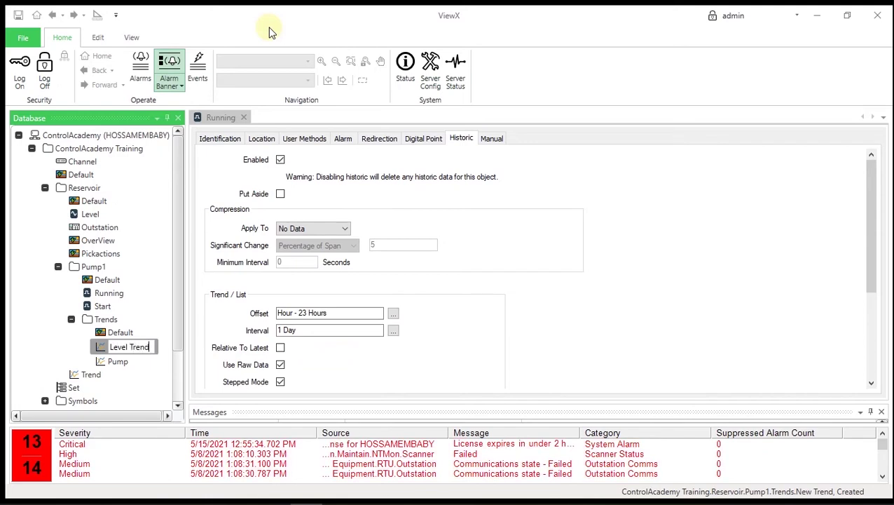
key("Return")
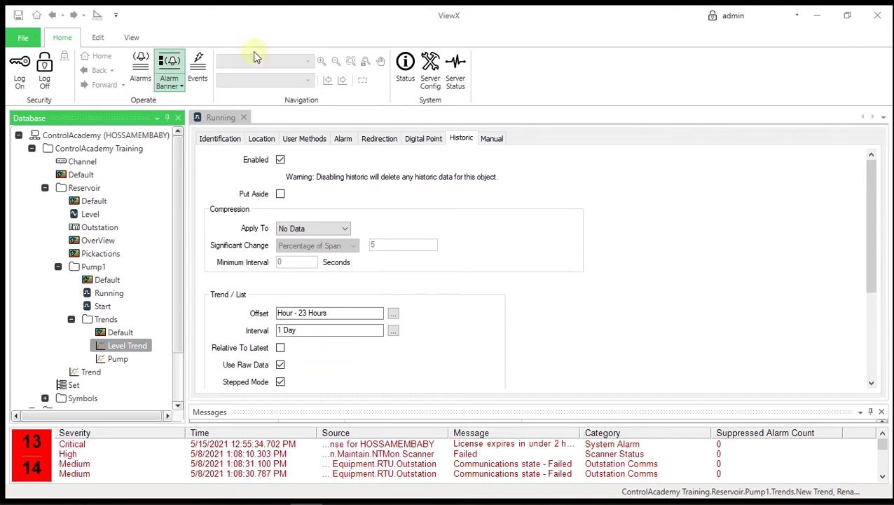
Open Level Trend and add the Reservoir Level point as a Raw Historic Trace
left_click(125, 346)
double_click(125, 346)
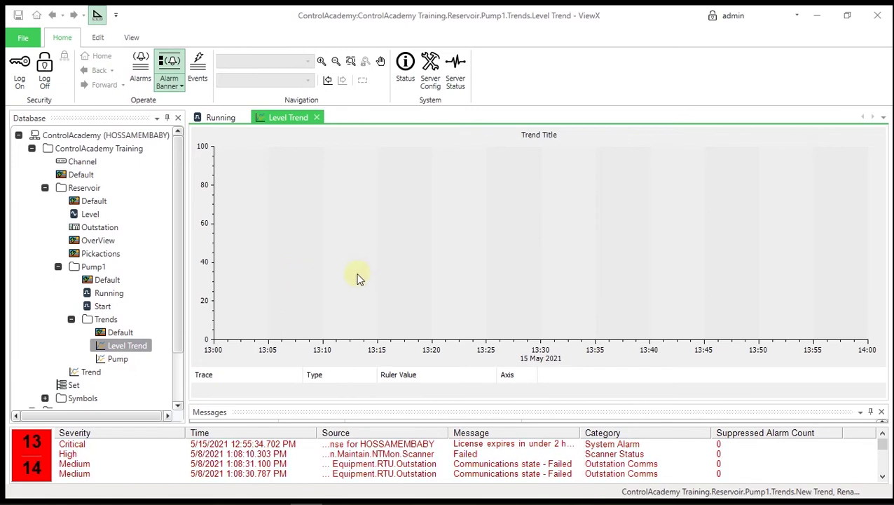
mouse_move(90, 214)
left_mouse_down()
mouse_move(170, 223)
mouse_move(419, 222)
left_mouse_up()
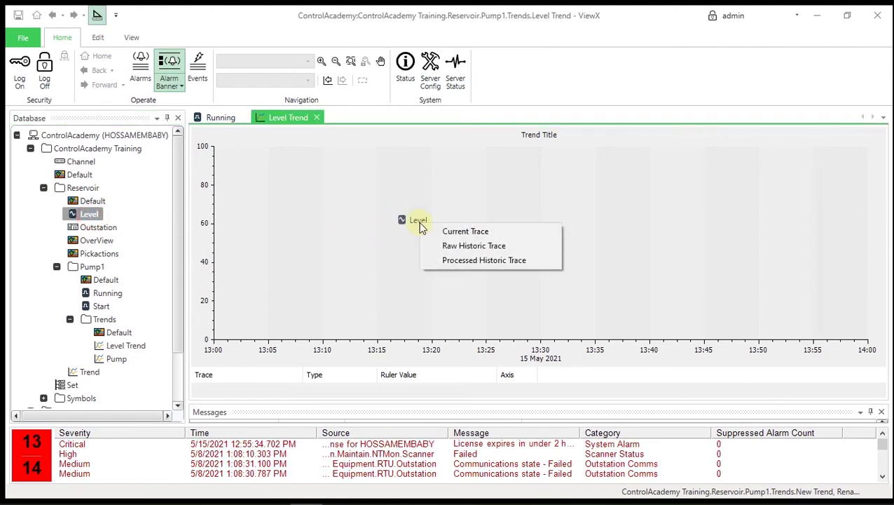
left_click(466, 246)
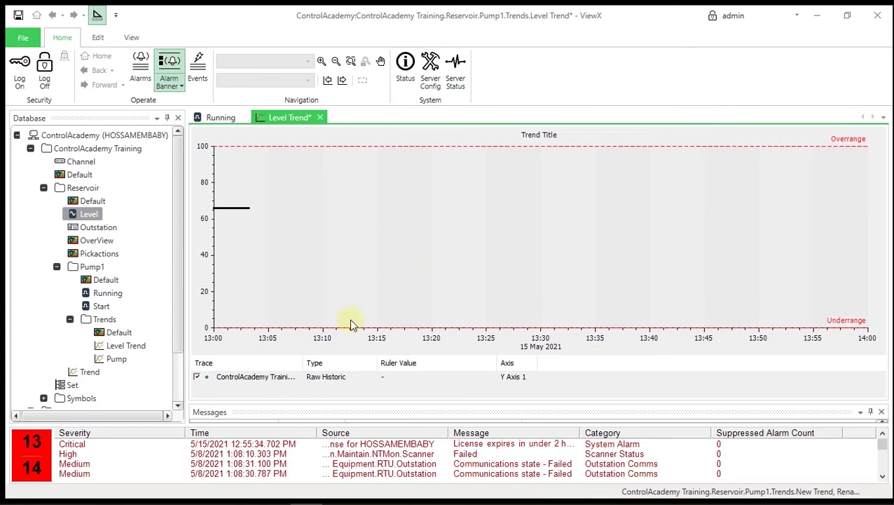
Enable the predefined Count column in the Level trace table
right_click(246, 376)
left_click(273, 470)
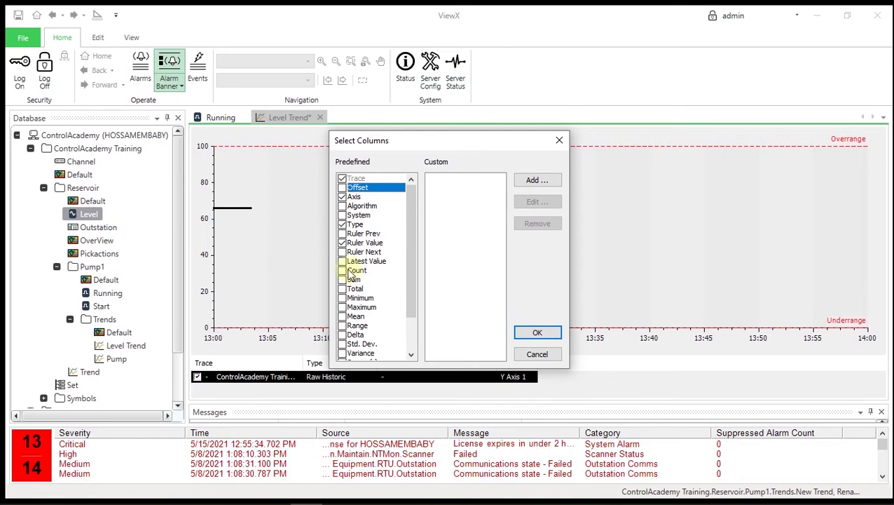
left_click(342, 270)
left_click(536, 333)
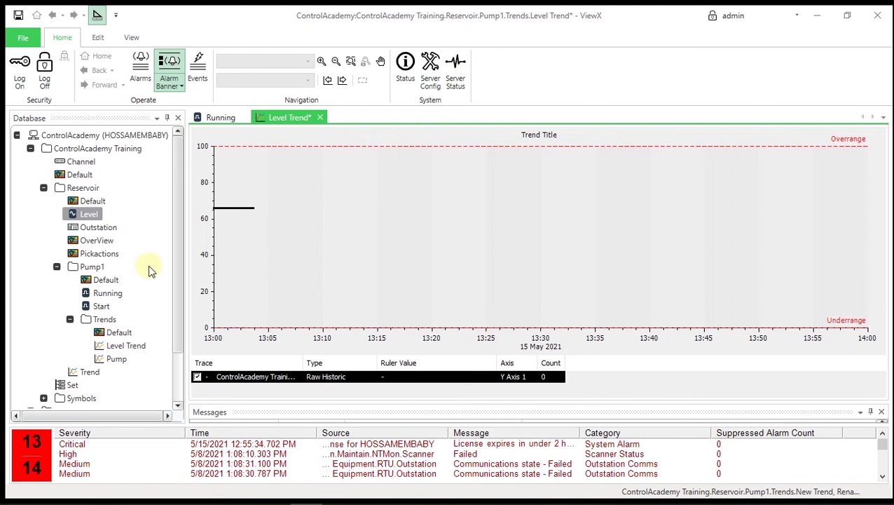
right_click(335, 217)
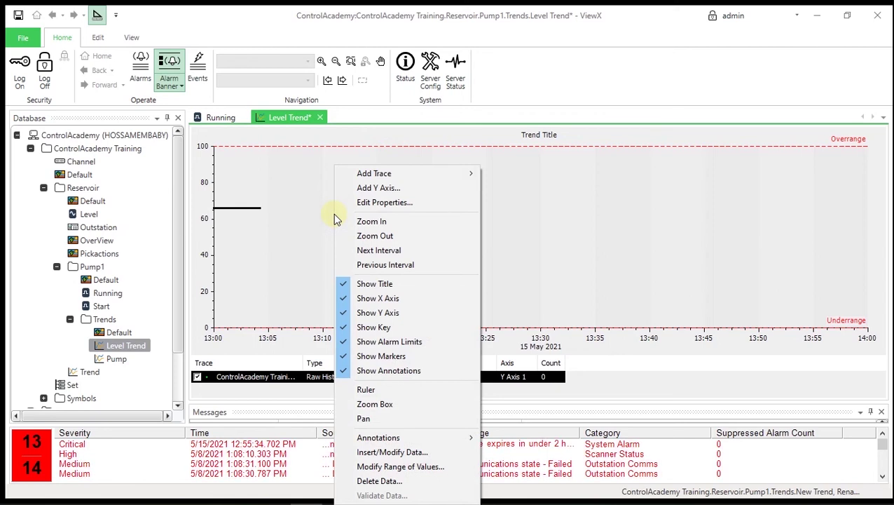
left_click(369, 202)
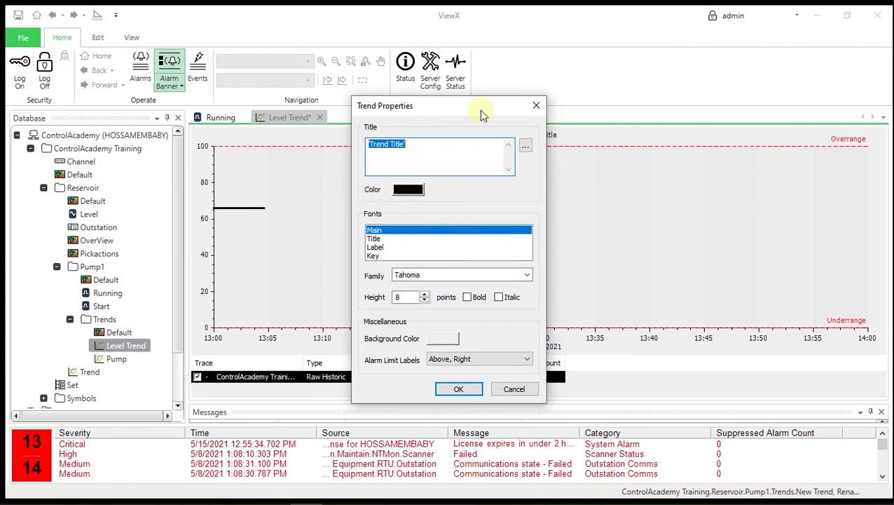
left_click(536, 105)
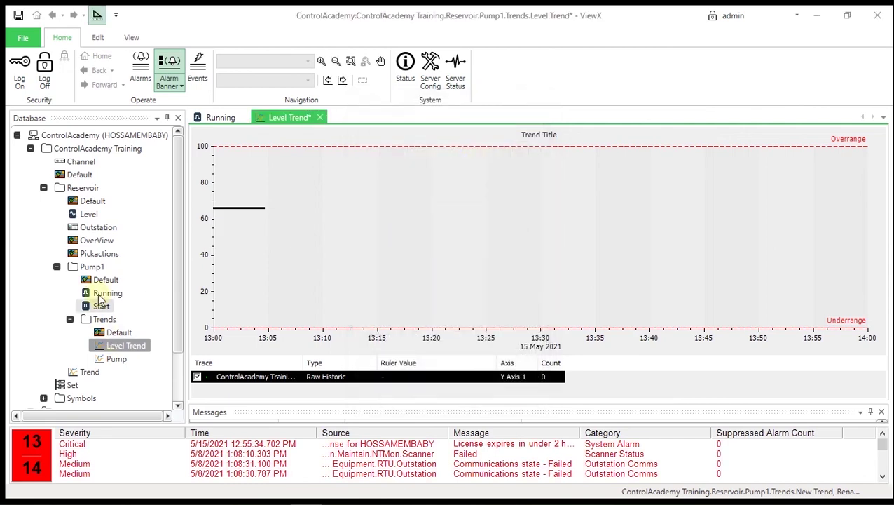
Override the Reservoir Level point to 22, then to 35
right_click(91, 214)
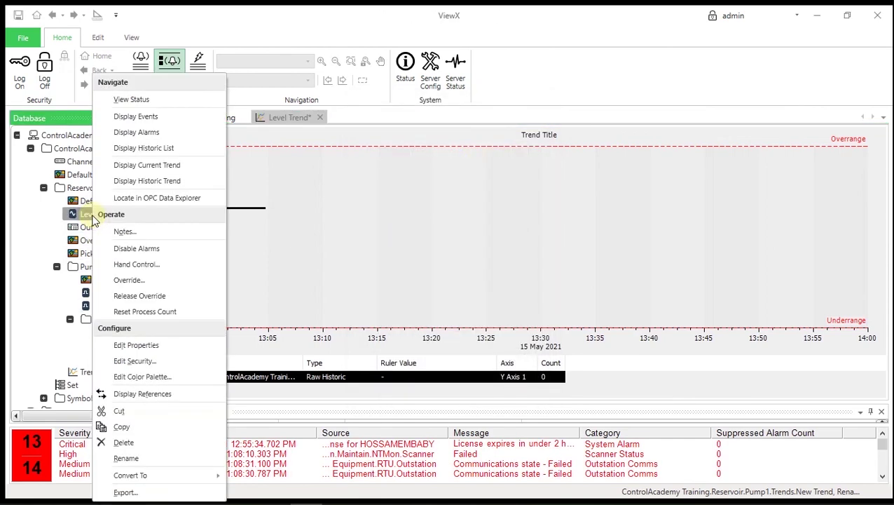
left_click(140, 280)
type("22")
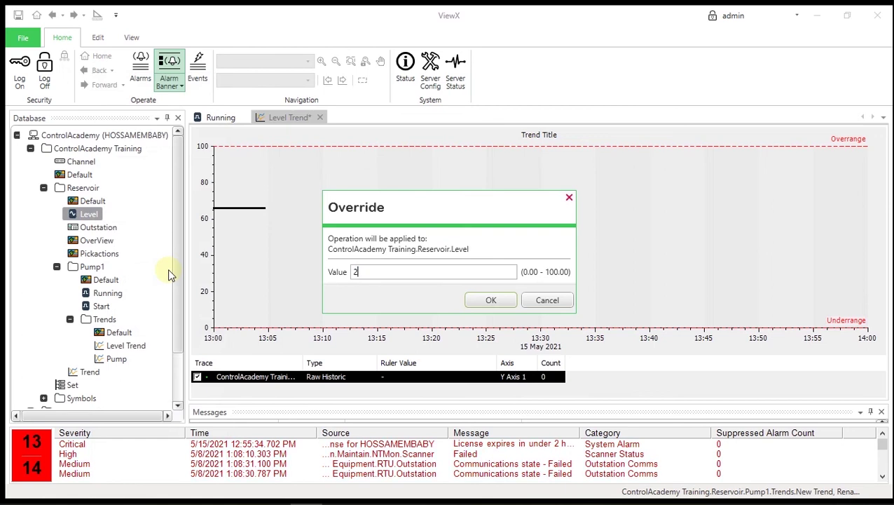
key("Return")
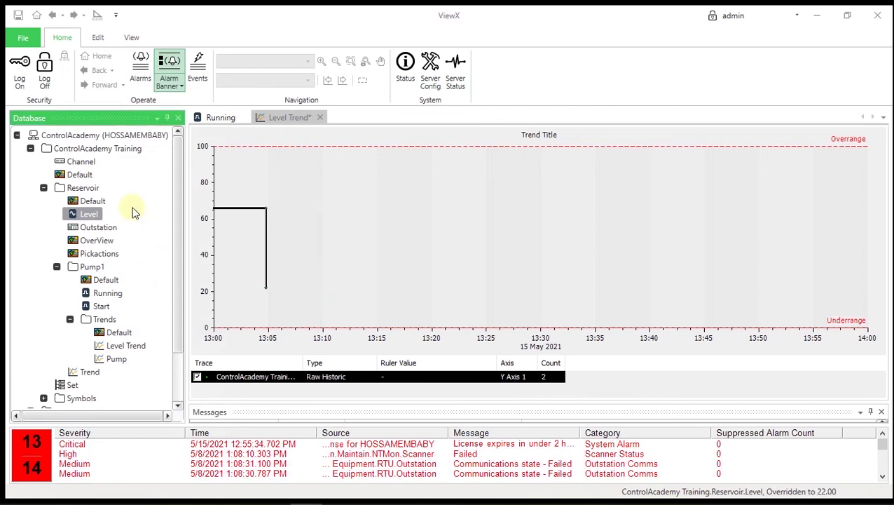
right_click(92, 214)
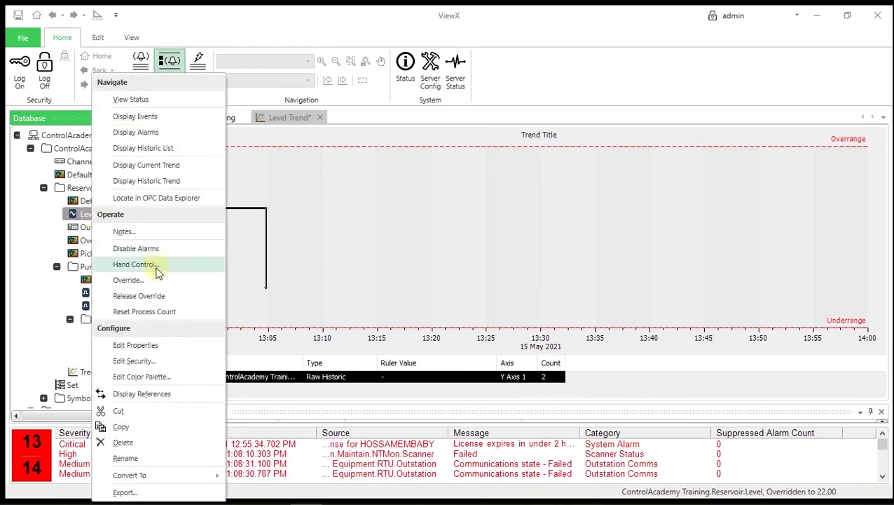
left_click(153, 281)
type("35")
key("Return")
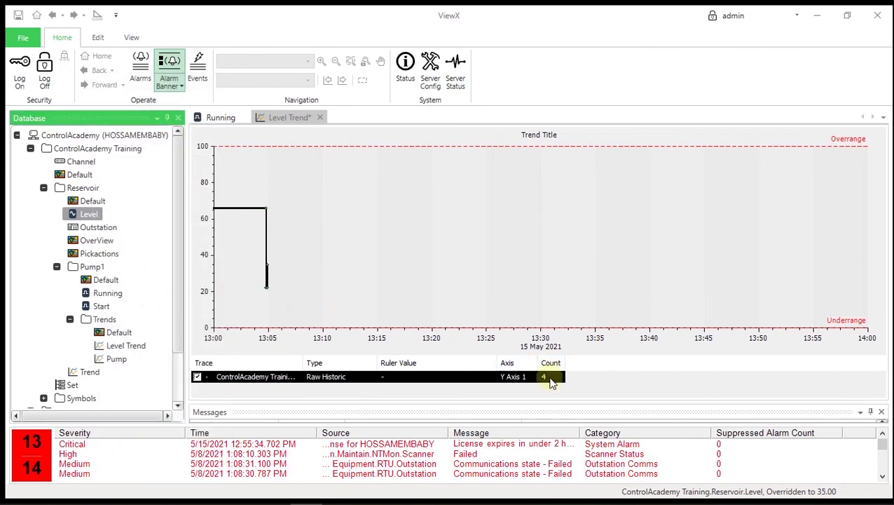
Apply another override to the Reservoir Level point with value 88
left_click(95, 213)
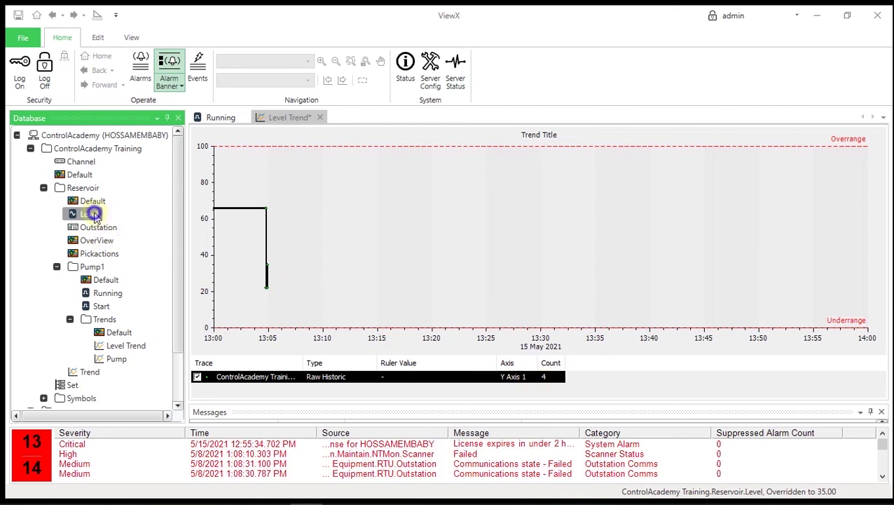
right_click(94, 214)
left_click(139, 285)
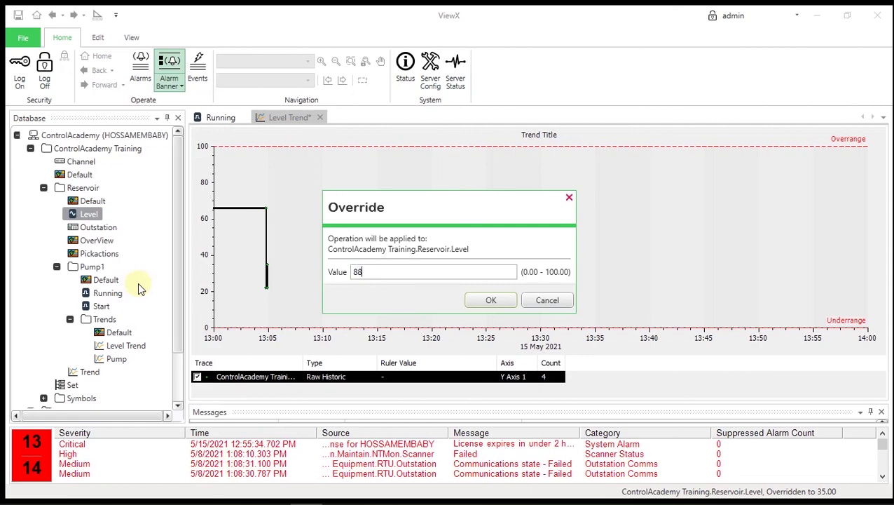
key("Return")
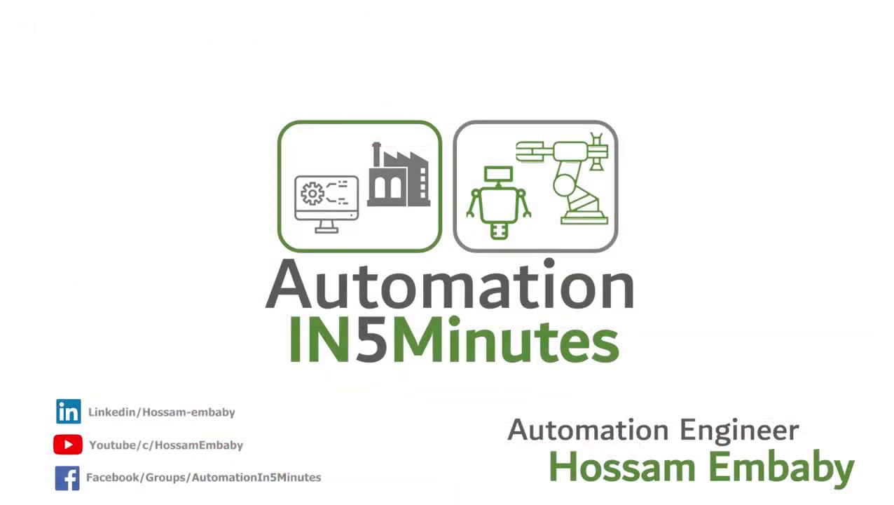